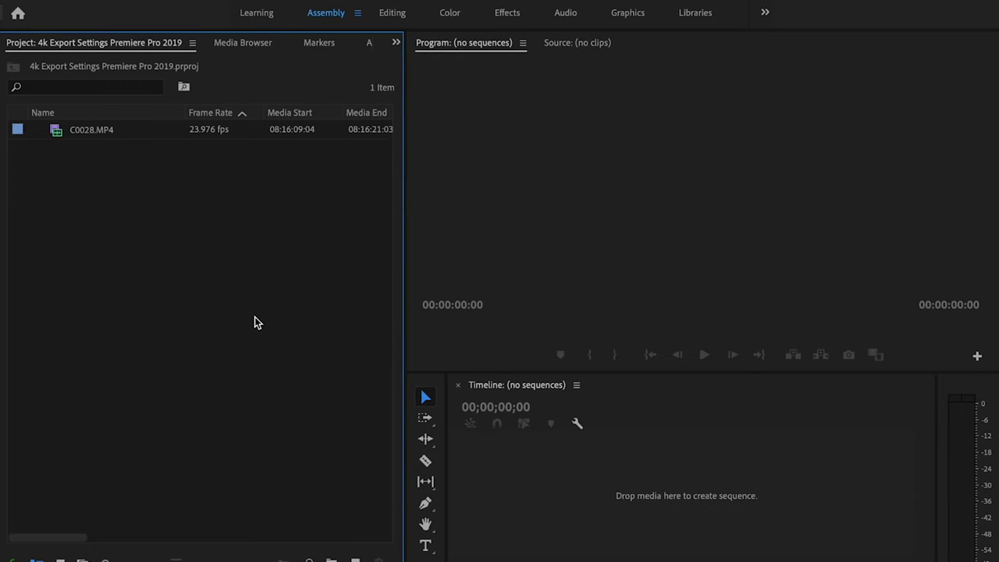
Create sequence C0028 from C0028.MP4, then scrub and play it from the start.
{"action": "left_click_drag", "start_coordinate": [89, 133], "coordinate": [575, 493]}
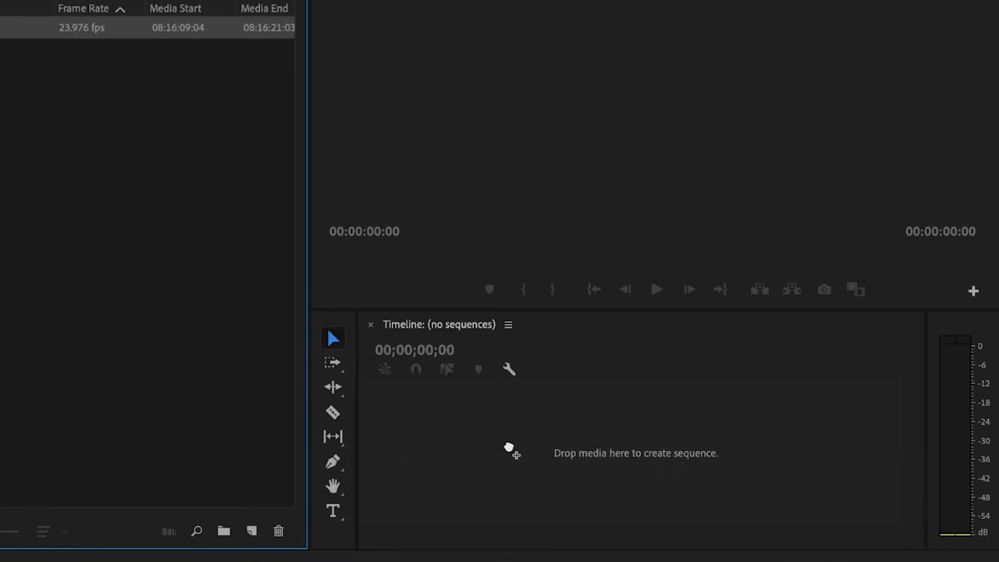
{"action": "left_click_drag", "start_coordinate": [508, 449], "coordinate": [511, 446]}
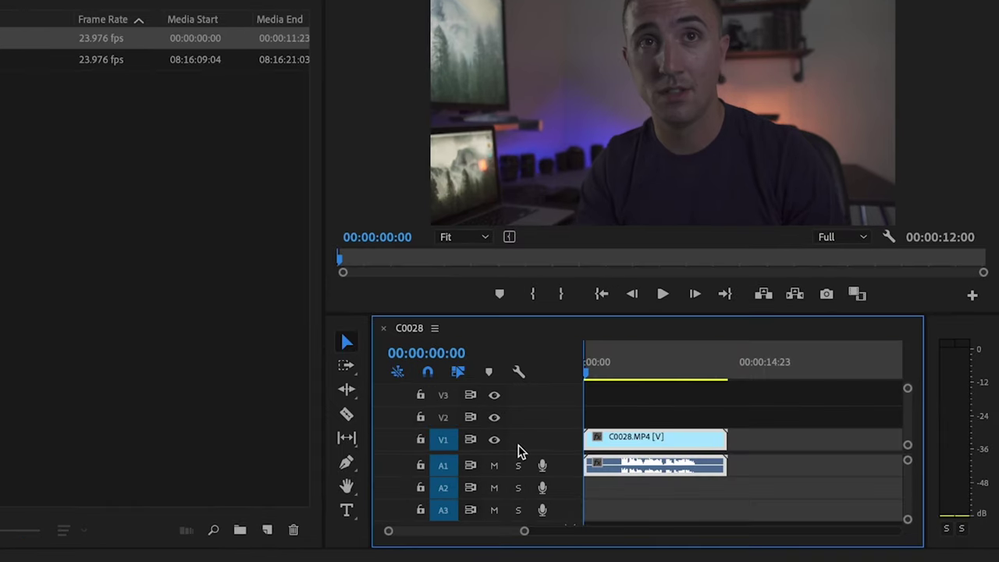
{"action": "left_click_drag", "start_coordinate": [589, 375], "coordinate": [726, 383]}
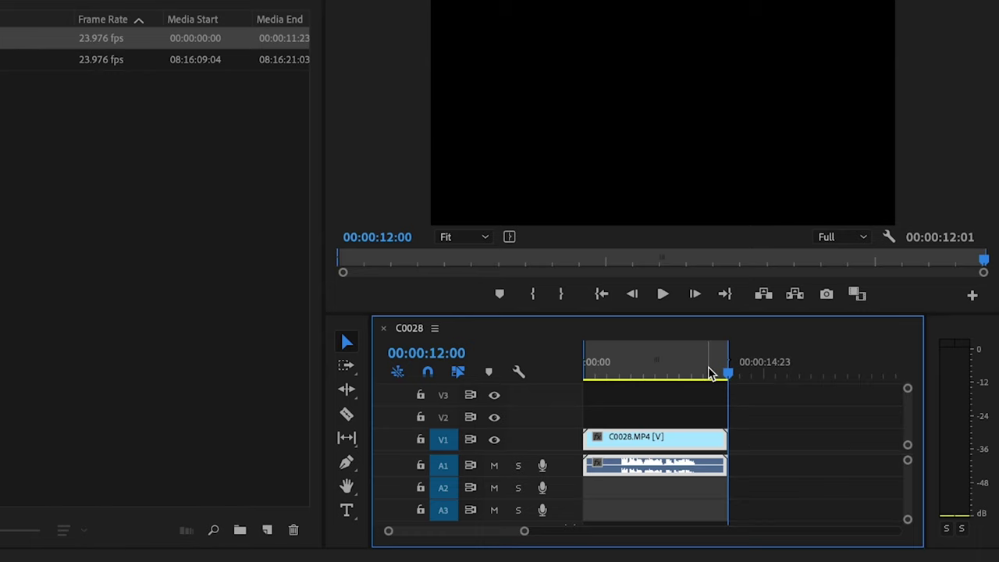
{"action": "key", "text": "space"}
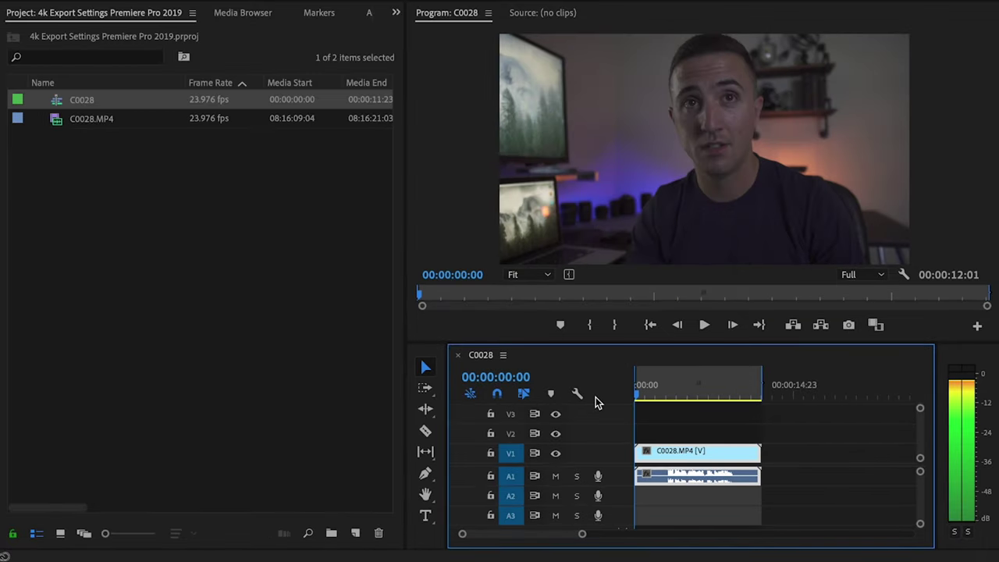
{"action": "left_click_drag", "start_coordinate": [741, 397], "coordinate": [636, 400]}
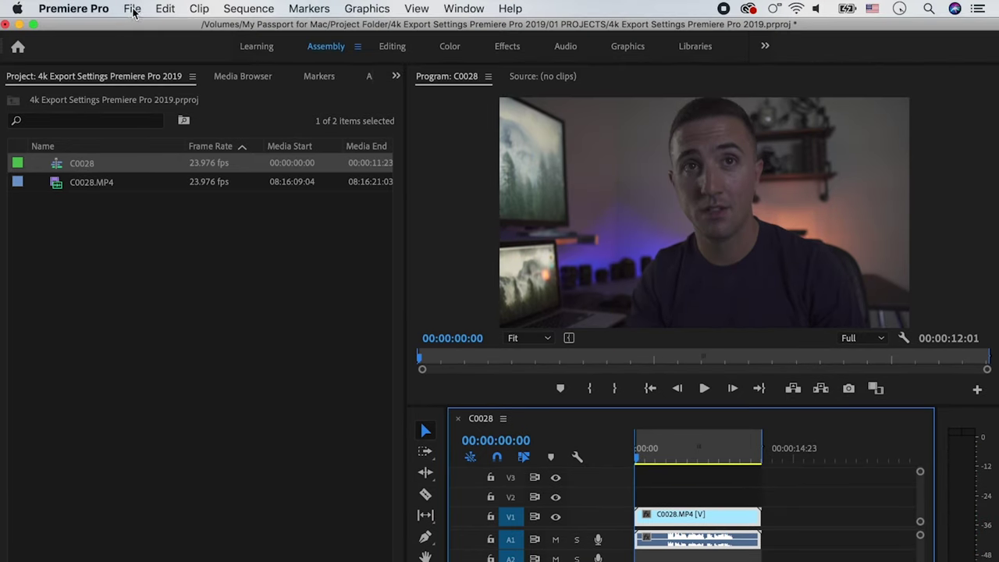
Open the Export Media settings from the File menu.
{"action": "left_click", "coordinate": [131, 11]}
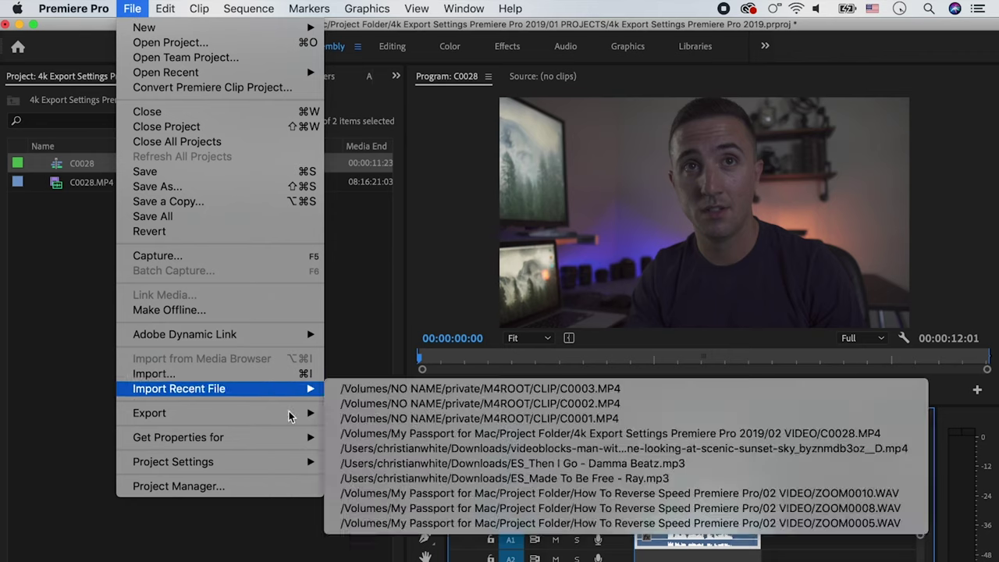
{"action": "mouse_move", "coordinate": [304, 420]}
{"action": "left_click", "coordinate": [352, 413]}
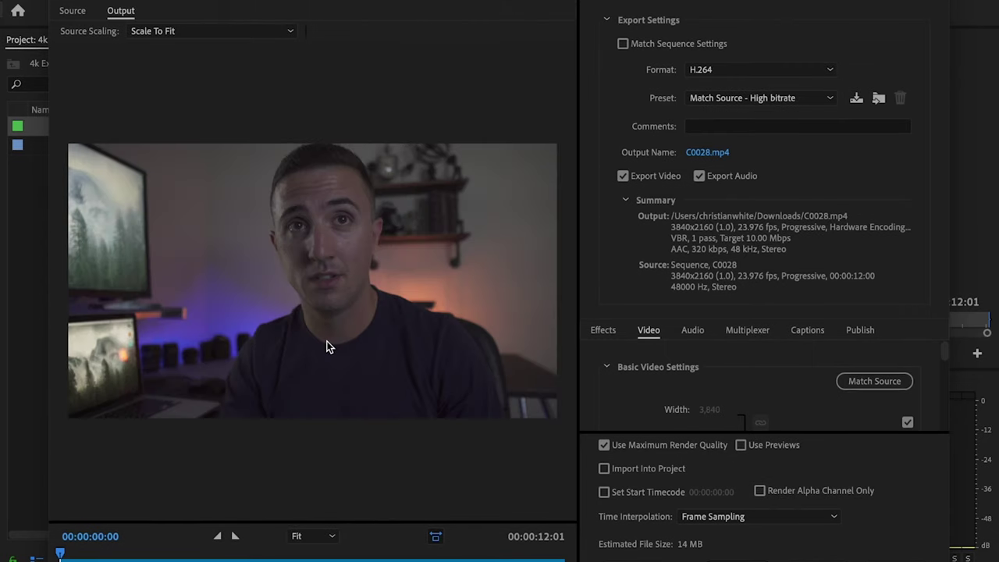
Set the export preset to Custom and the output file name to test1.
{"action": "left_click", "coordinate": [736, 100]}
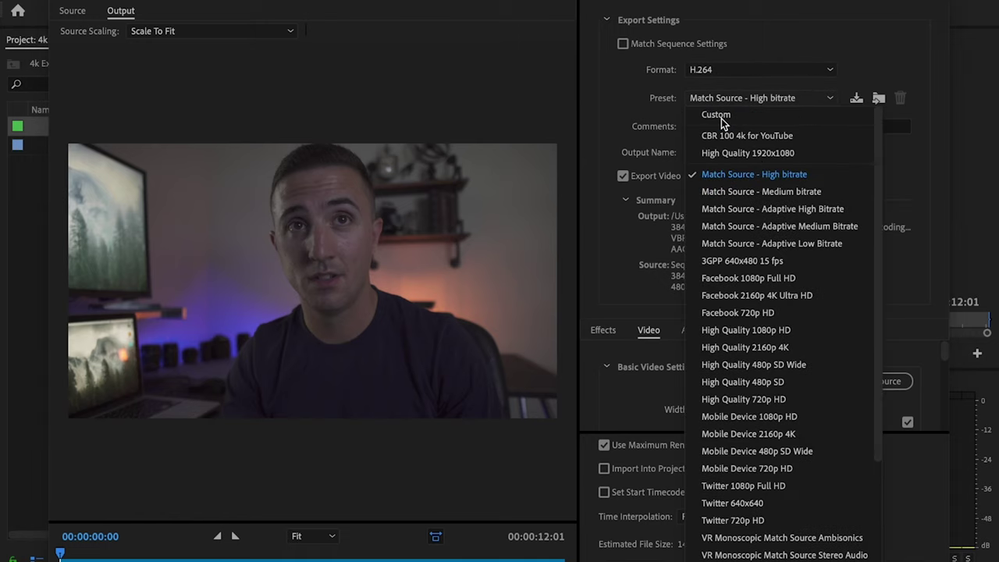
{"action": "left_click", "coordinate": [718, 115]}
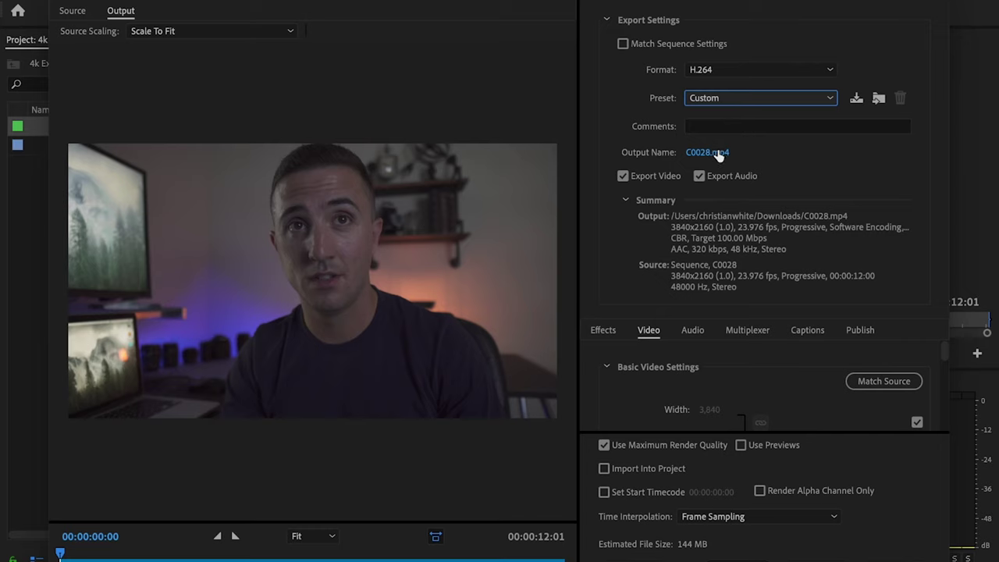
{"action": "left_click", "coordinate": [718, 153]}
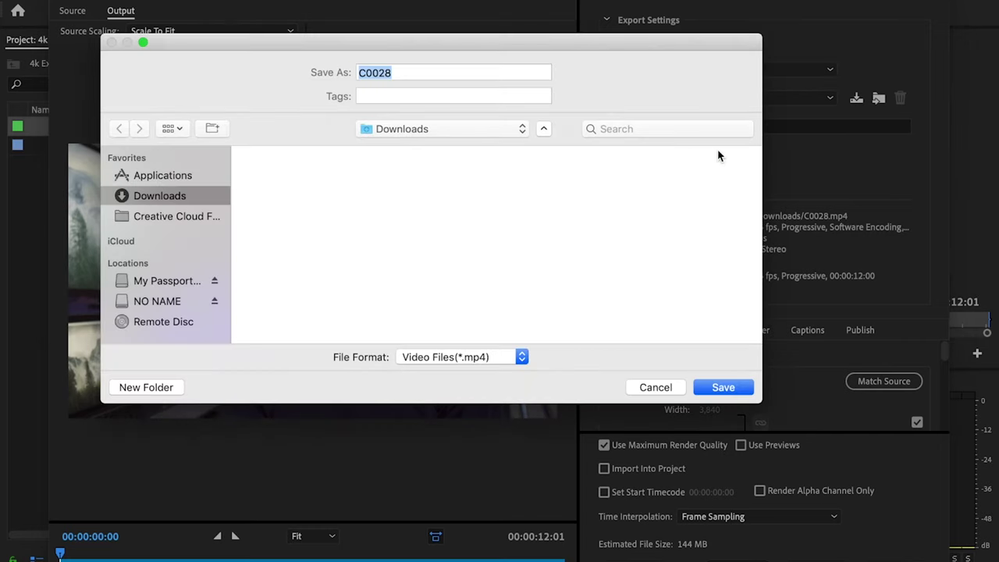
{"action": "type", "text": "test1"}
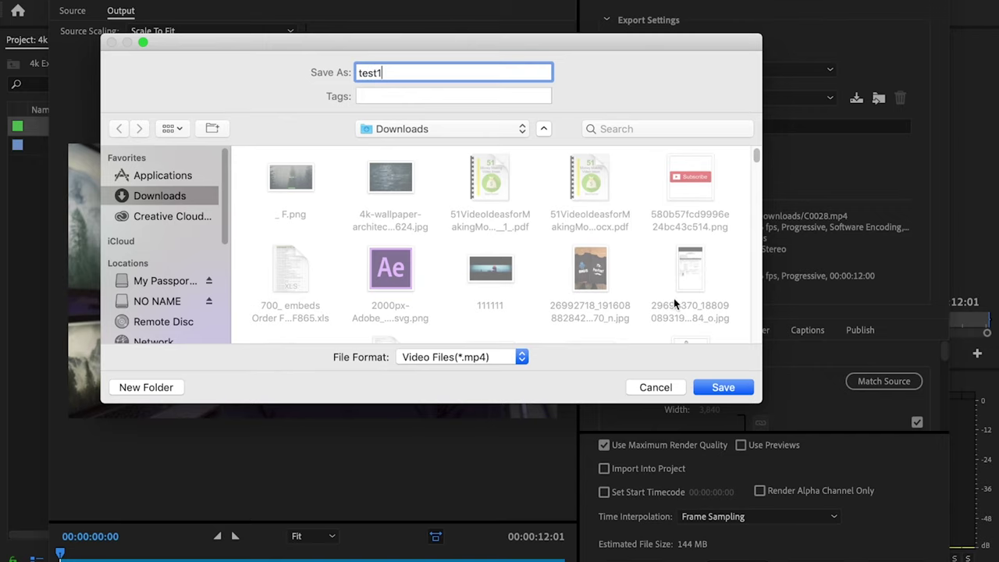
{"action": "left_click", "coordinate": [730, 389]}
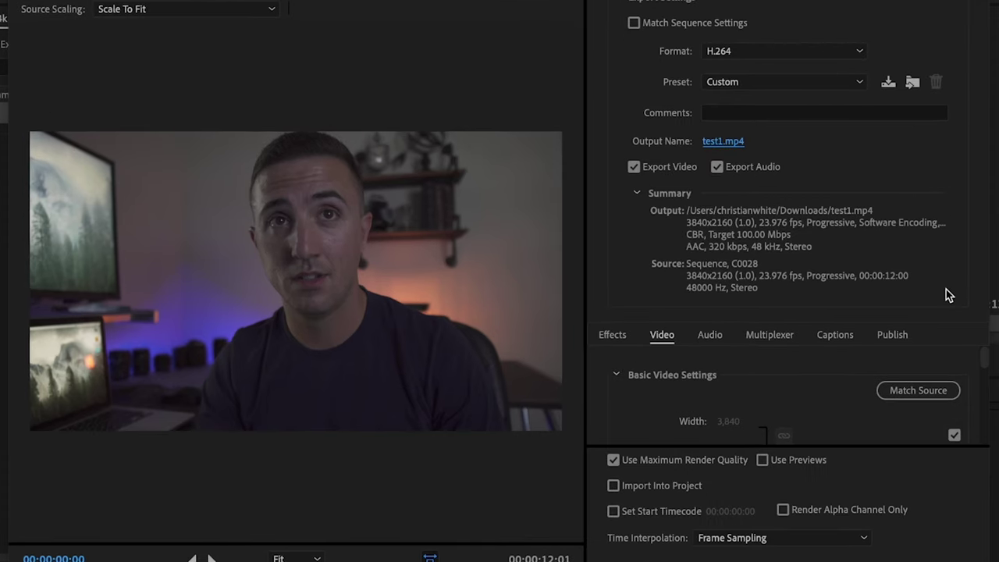
Unlock the frame rate field and keep it at 23.976.
{"action": "scroll", "coordinate": [926, 372], "scroll_direction": "down", "scroll_amount": 1}
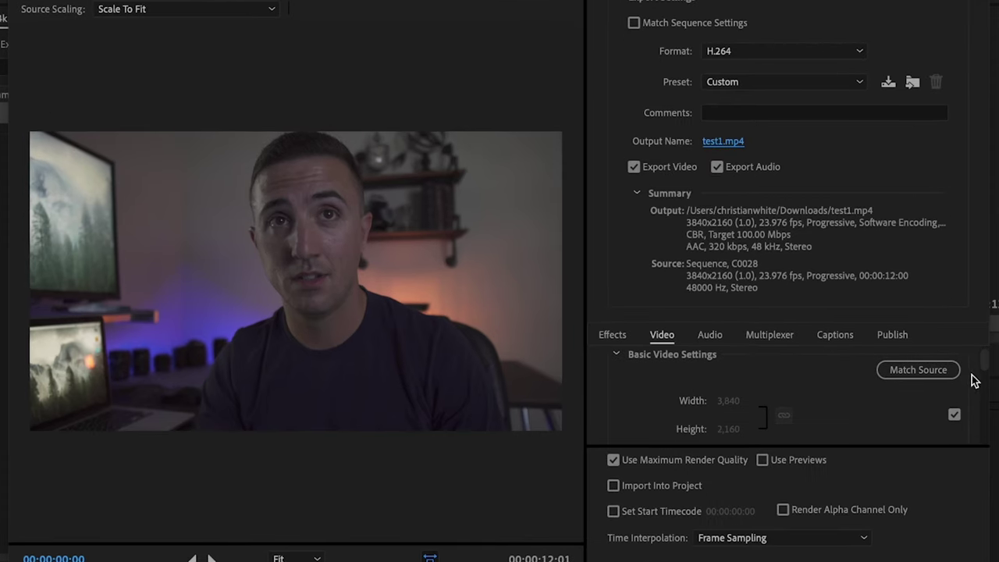
{"action": "scroll", "coordinate": [978, 381], "scroll_direction": "down", "scroll_amount": 2}
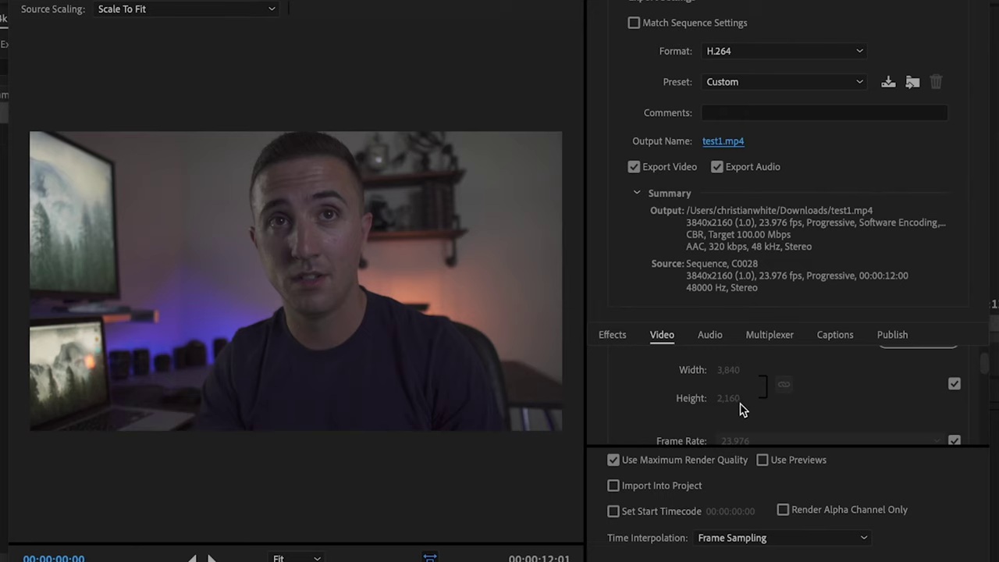
{"action": "scroll", "coordinate": [905, 390], "scroll_direction": "down", "scroll_amount": 3}
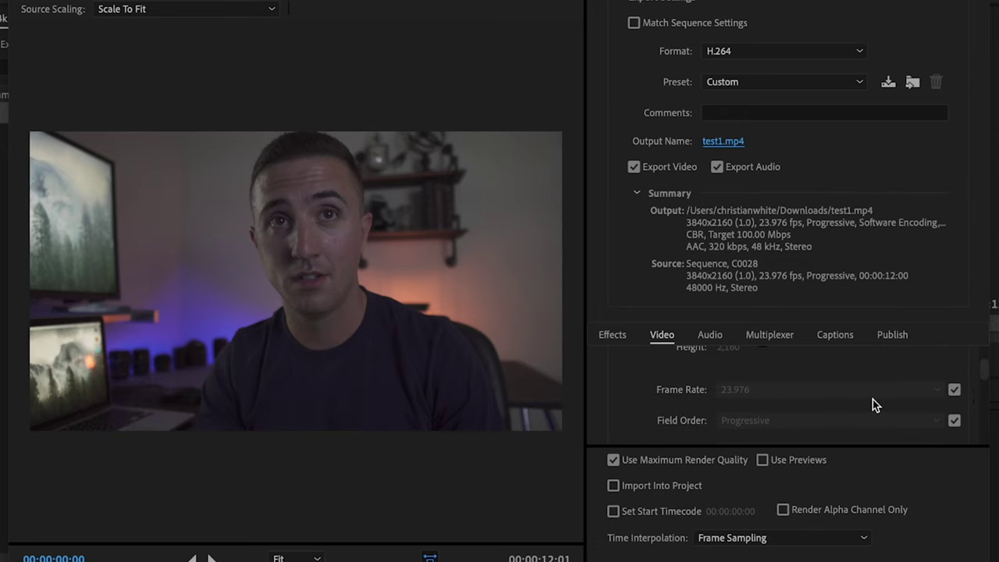
{"action": "left_click", "coordinate": [954, 389]}
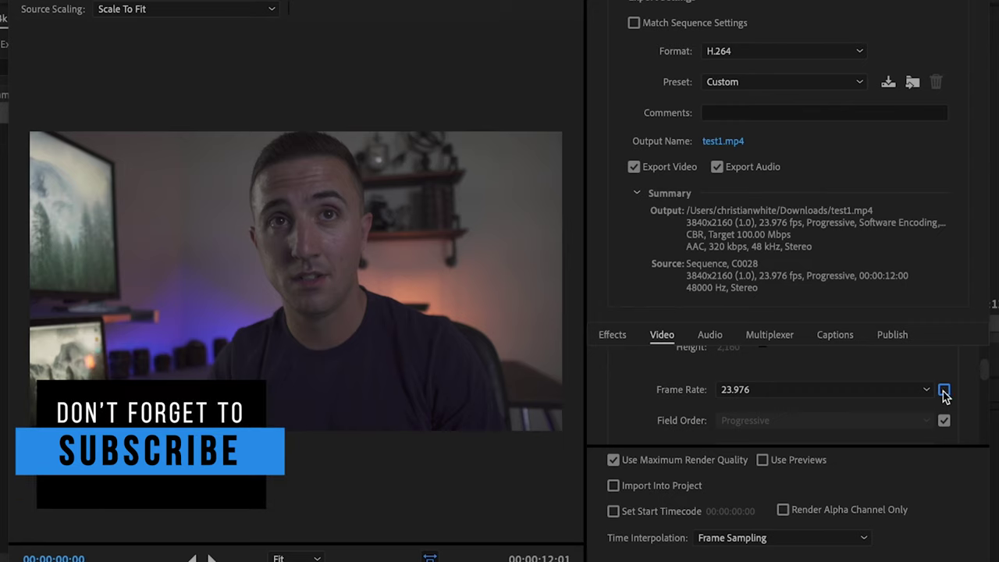
{"action": "left_click", "coordinate": [928, 390]}
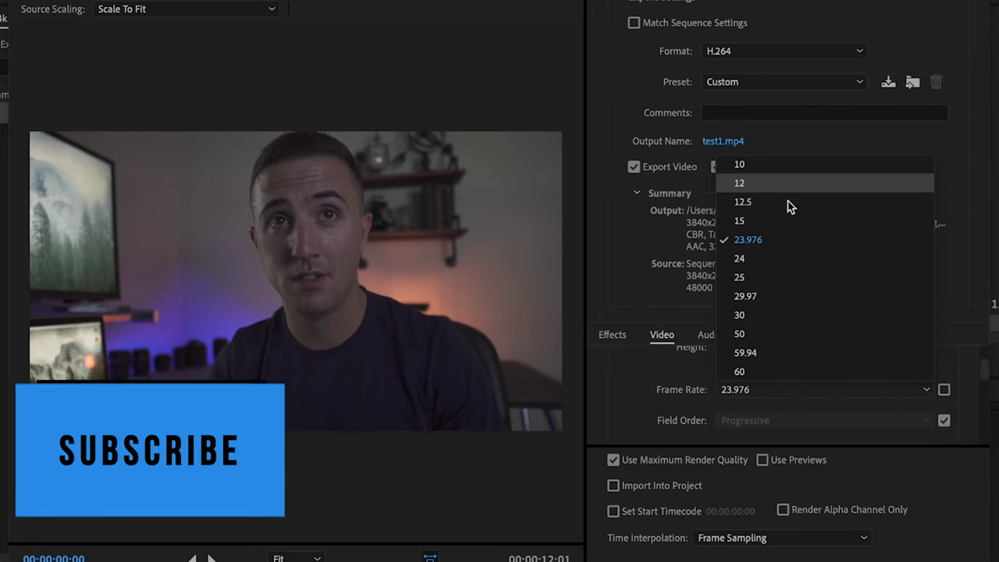
{"action": "left_click", "coordinate": [883, 400]}
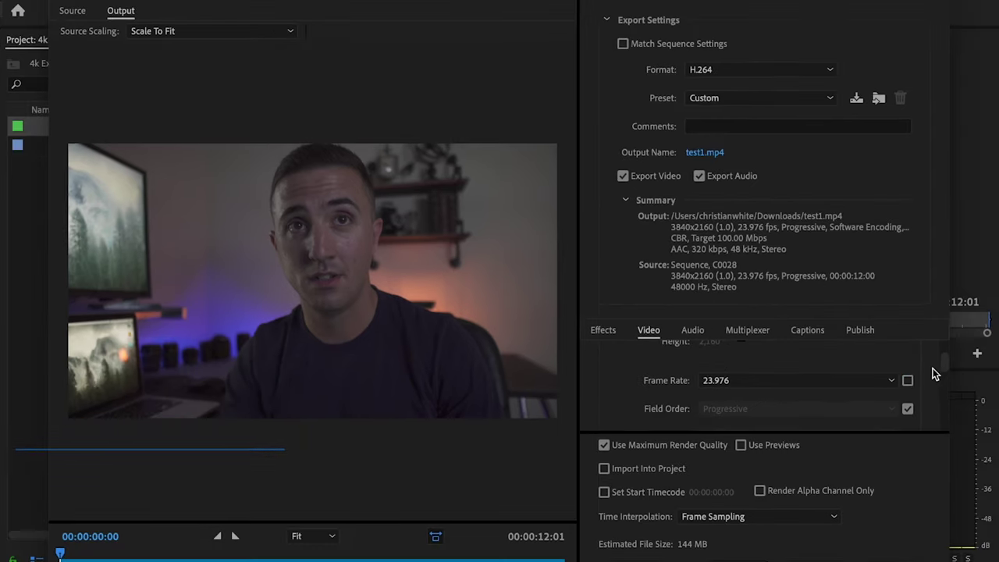
Scroll down through the video export settings to Bitrate Settings.
{"action": "scroll", "coordinate": [964, 376], "scroll_direction": "down", "scroll_amount": 2}
{"action": "scroll", "coordinate": [929, 368], "scroll_direction": "down", "scroll_amount": 1}
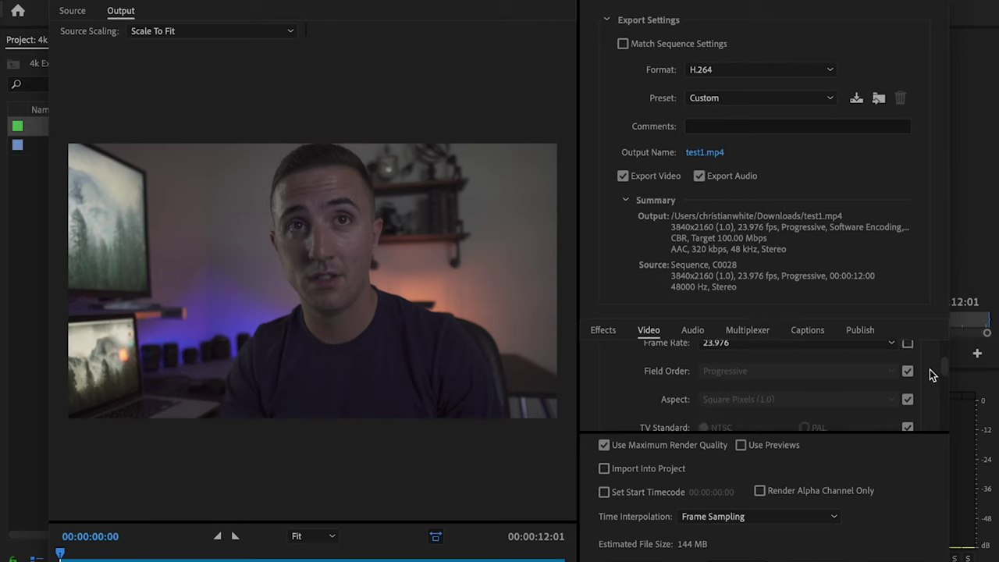
{"action": "scroll", "coordinate": [929, 369], "scroll_direction": "down", "scroll_amount": 1}
{"action": "scroll", "coordinate": [931, 373], "scroll_direction": "down", "scroll_amount": 1}
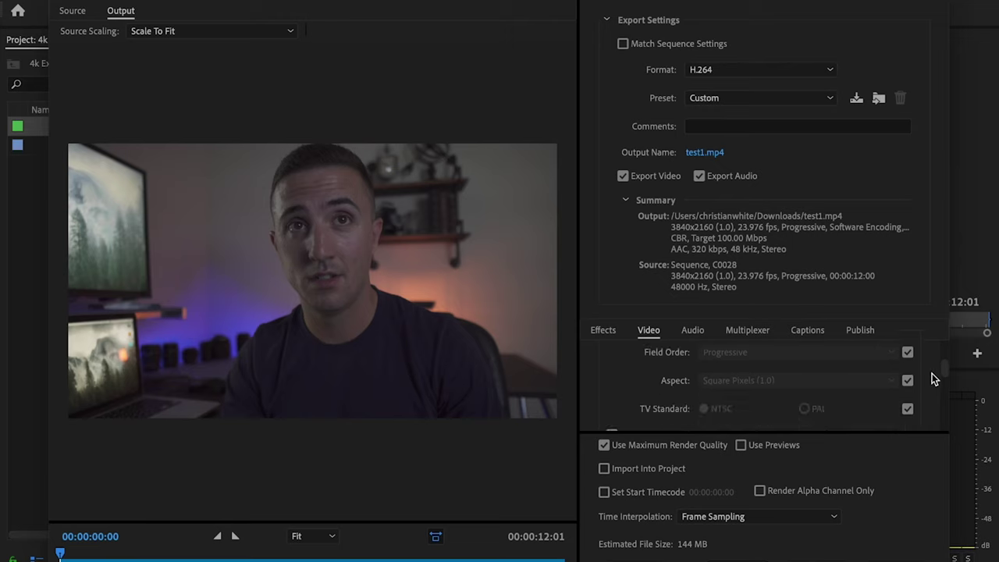
{"action": "scroll", "coordinate": [932, 370], "scroll_direction": "down", "scroll_amount": 3}
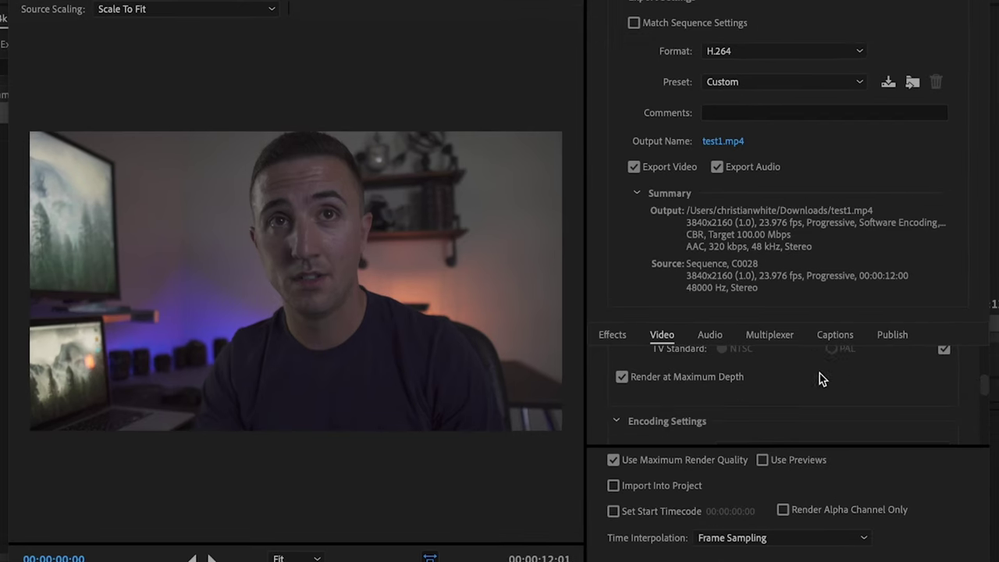
{"action": "scroll", "coordinate": [971, 401], "scroll_direction": "down", "scroll_amount": 3}
{"action": "scroll", "coordinate": [976, 401], "scroll_direction": "down", "scroll_amount": 1}
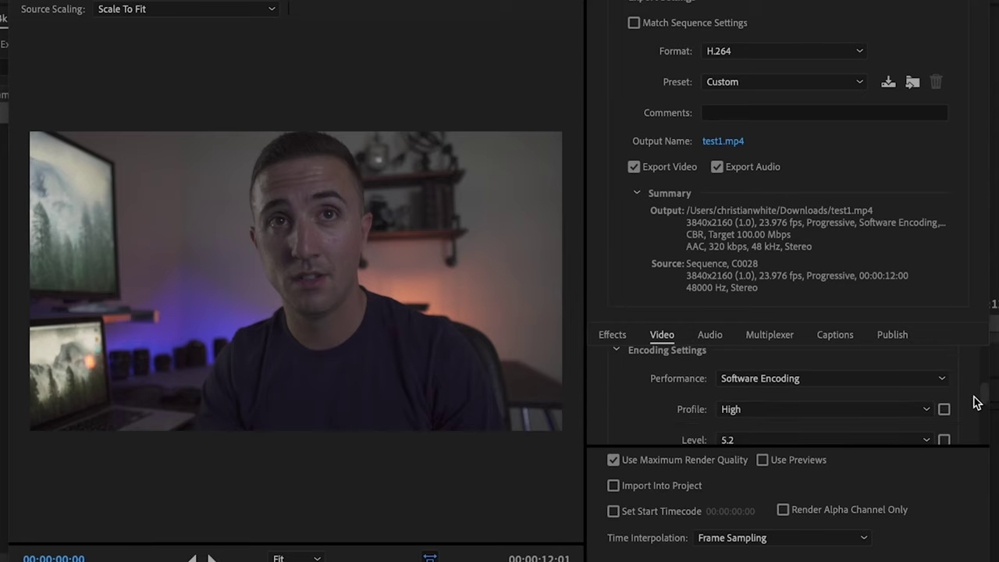
{"action": "scroll", "coordinate": [976, 401], "scroll_direction": "down", "scroll_amount": 1}
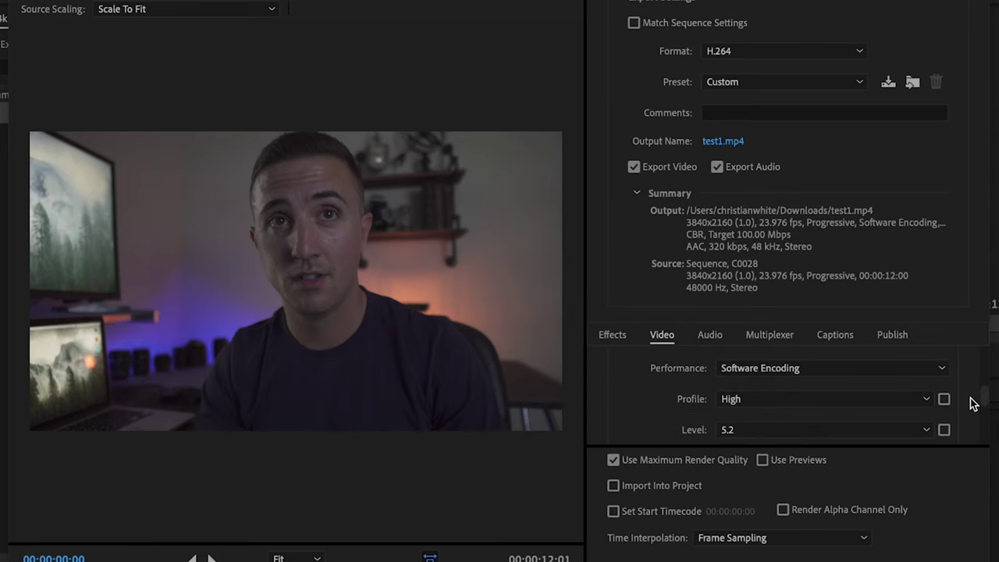
{"action": "scroll", "coordinate": [971, 405], "scroll_direction": "down", "scroll_amount": 2}
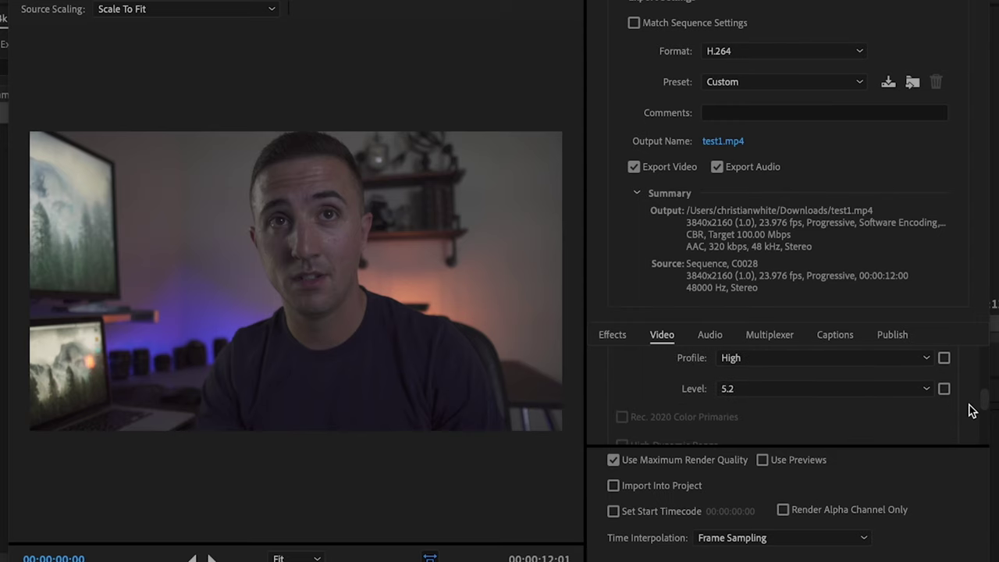
{"action": "scroll", "coordinate": [971, 411], "scroll_direction": "down", "scroll_amount": 1}
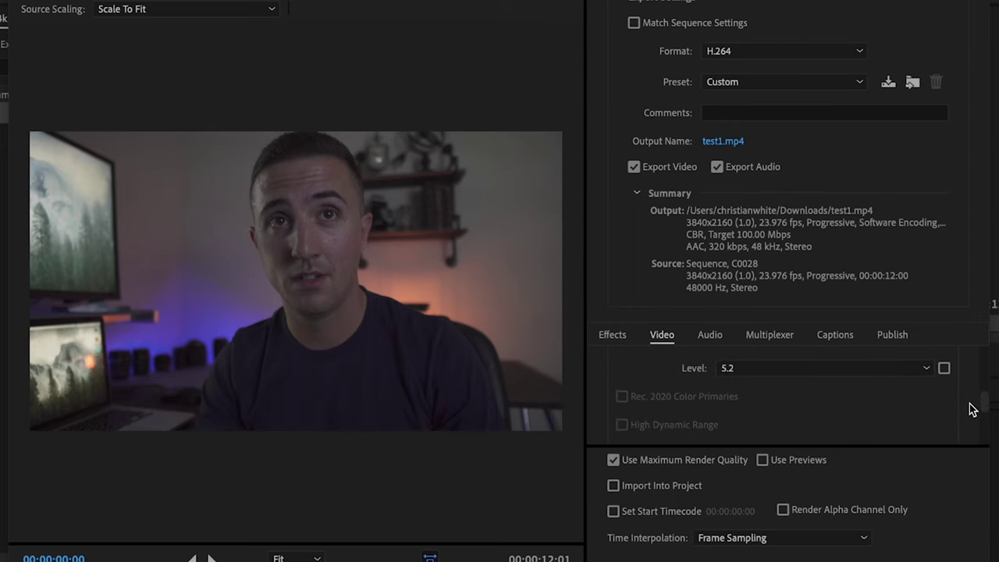
{"action": "scroll", "coordinate": [971, 411], "scroll_direction": "down", "scroll_amount": 3}
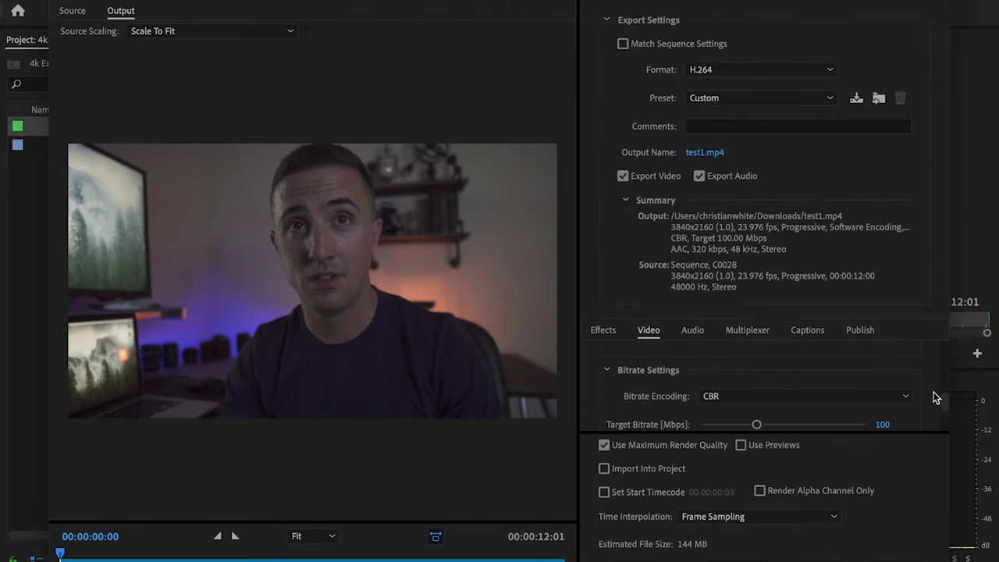
{"action": "scroll", "coordinate": [935, 395], "scroll_direction": "down", "scroll_amount": 1}
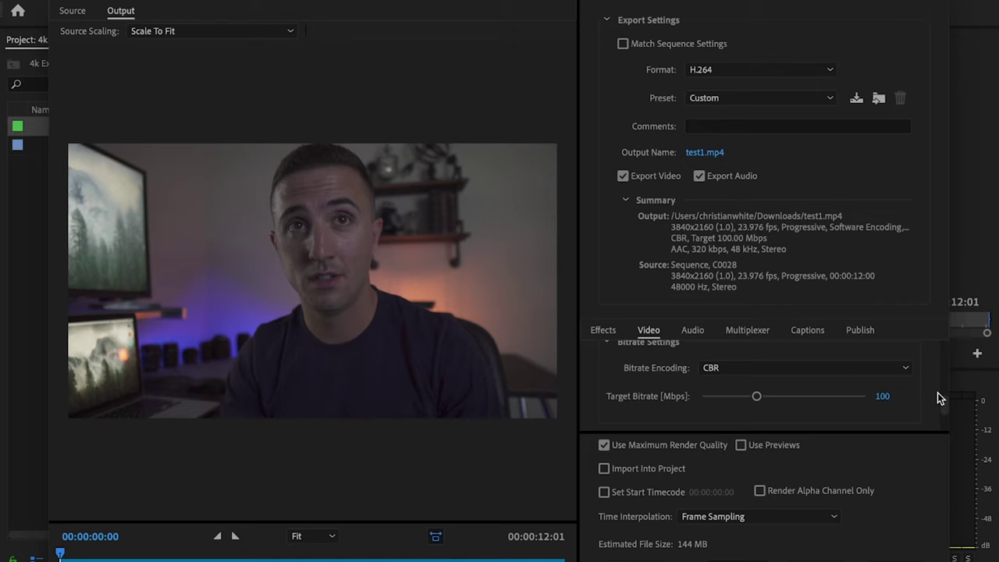
{"action": "left_click", "coordinate": [904, 368]}
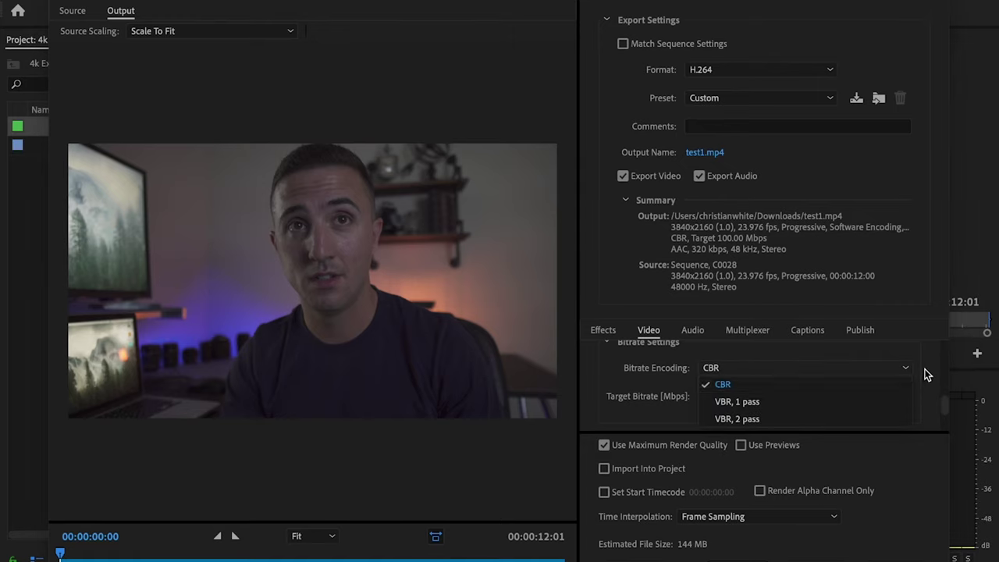
{"action": "left_click", "coordinate": [925, 374]}
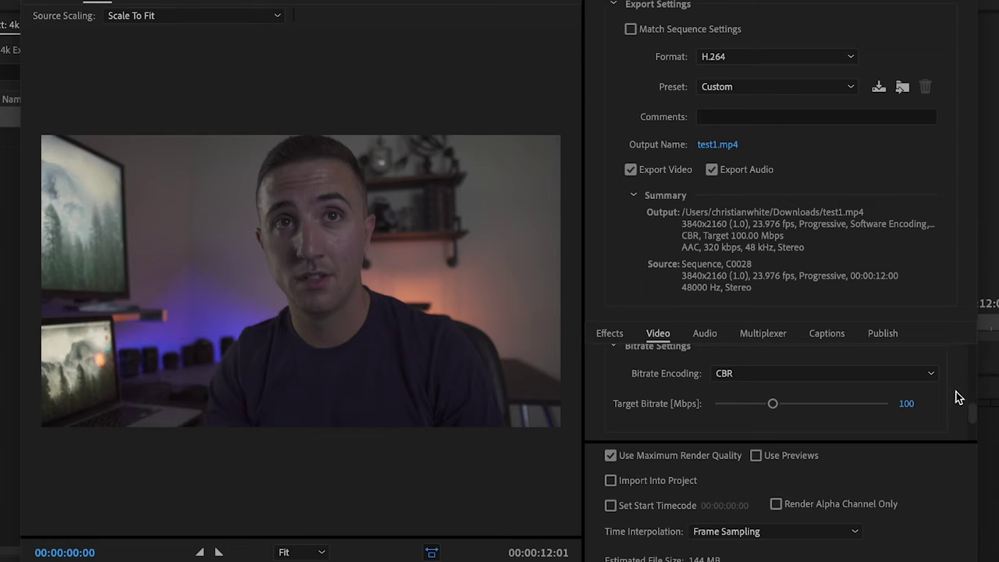
{"action": "scroll", "coordinate": [957, 394], "scroll_direction": "down", "scroll_amount": 5}
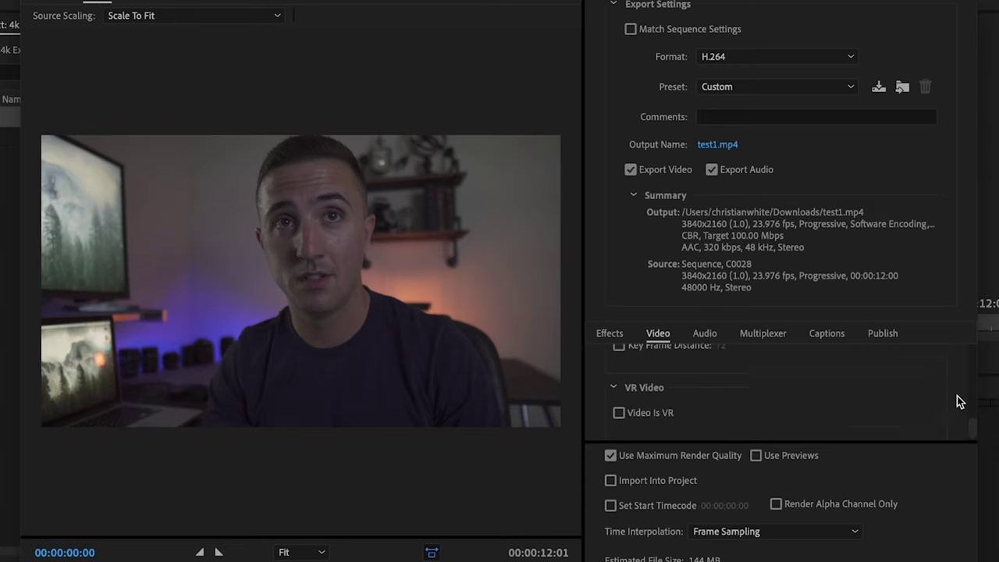
{"action": "scroll", "coordinate": [956, 396], "scroll_direction": "down", "scroll_amount": 1}
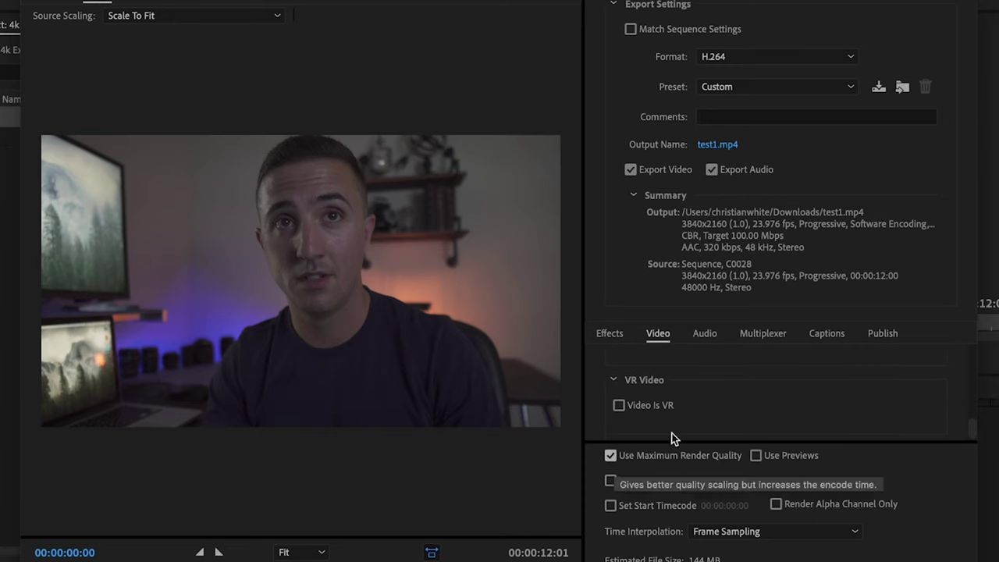
{"action": "left_click", "coordinate": [710, 334]}
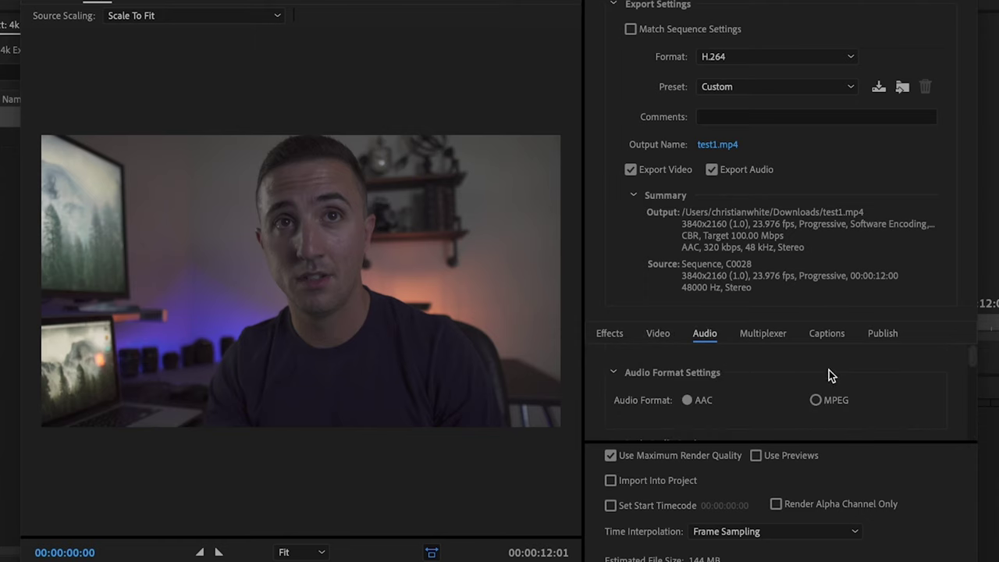
{"action": "scroll", "coordinate": [915, 386], "scroll_direction": "down", "scroll_amount": 1}
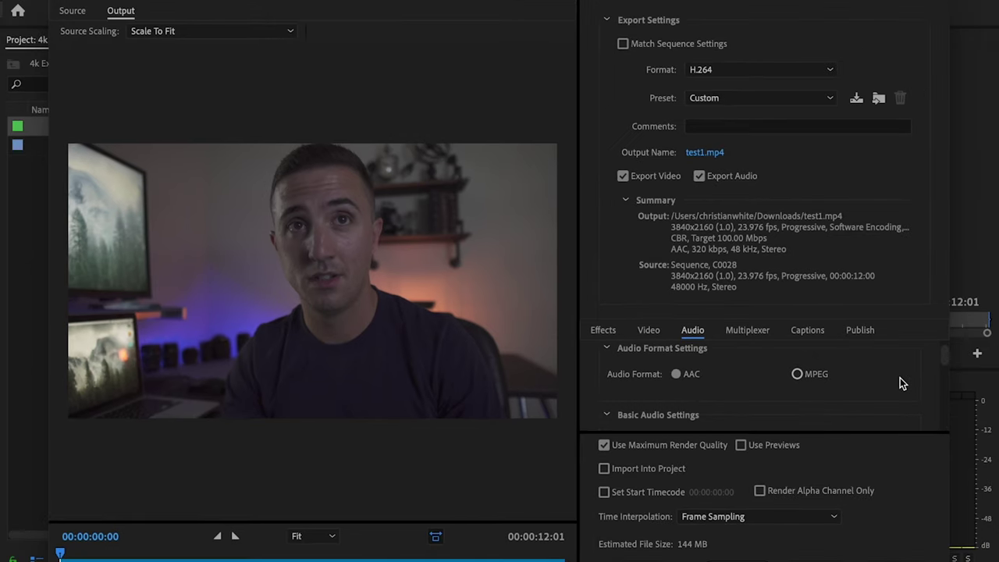
{"action": "scroll", "coordinate": [902, 380], "scroll_direction": "down", "scroll_amount": 4}
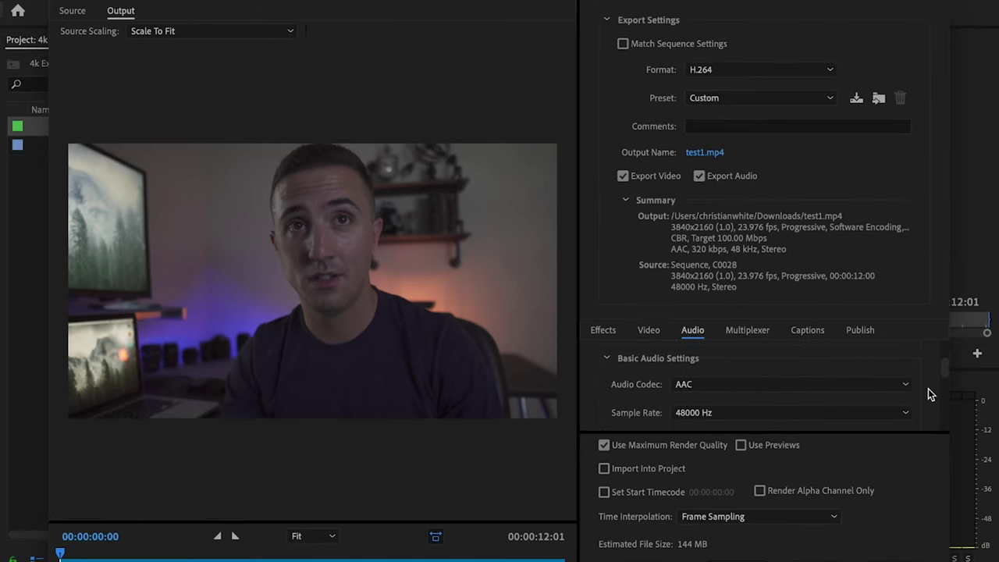
{"action": "scroll", "coordinate": [927, 388], "scroll_direction": "down", "scroll_amount": 2}
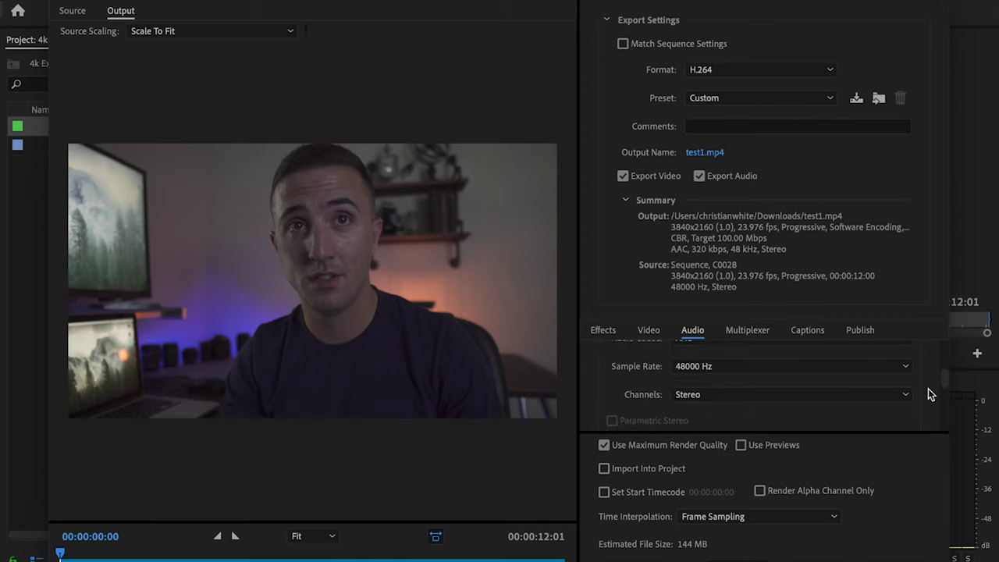
{"action": "scroll", "coordinate": [928, 388], "scroll_direction": "down", "scroll_amount": 2}
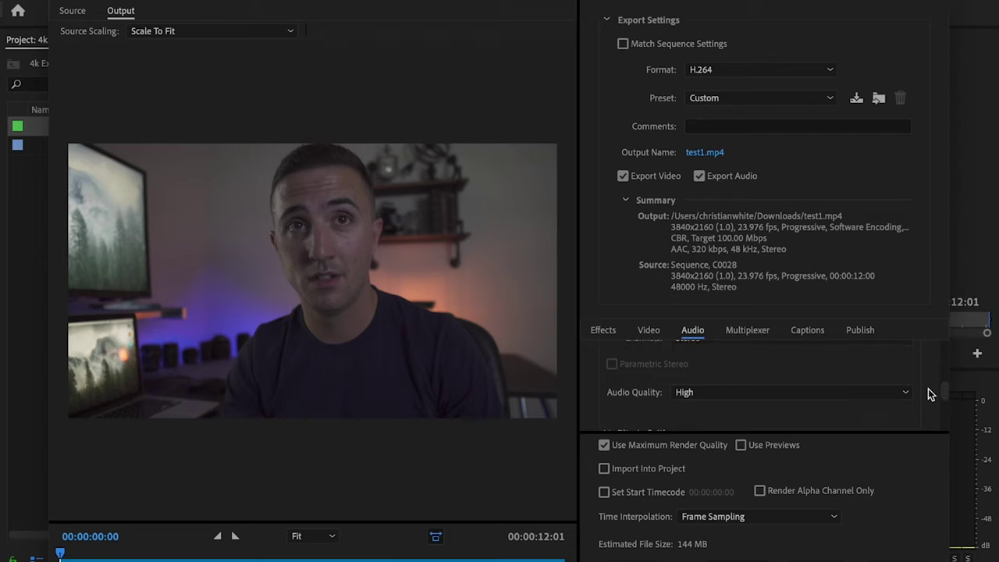
{"action": "scroll", "coordinate": [927, 388], "scroll_direction": "down", "scroll_amount": 2}
{"action": "left_click", "coordinate": [906, 375]}
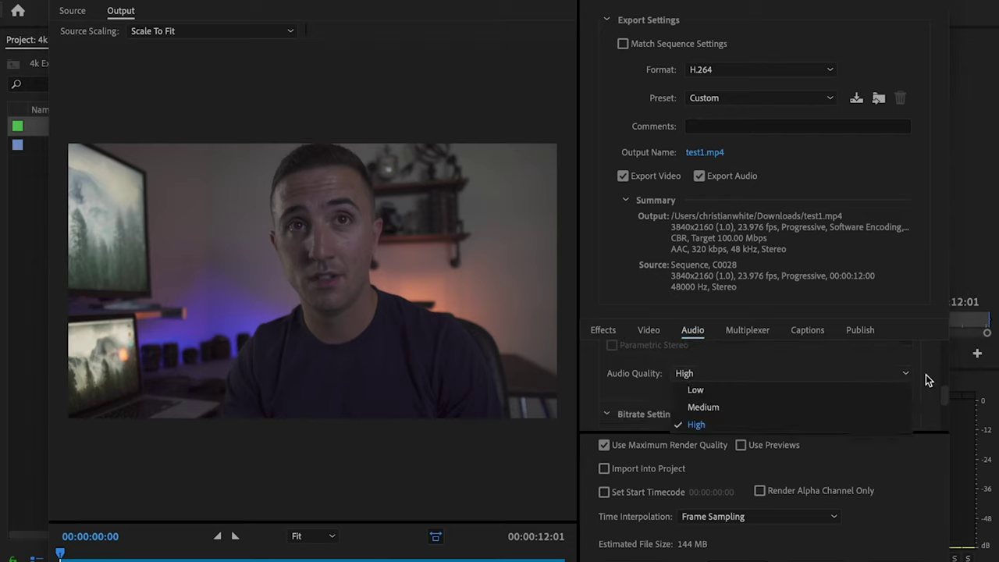
{"action": "left_click", "coordinate": [925, 374]}
{"action": "scroll", "coordinate": [926, 374], "scroll_direction": "down", "scroll_amount": 2}
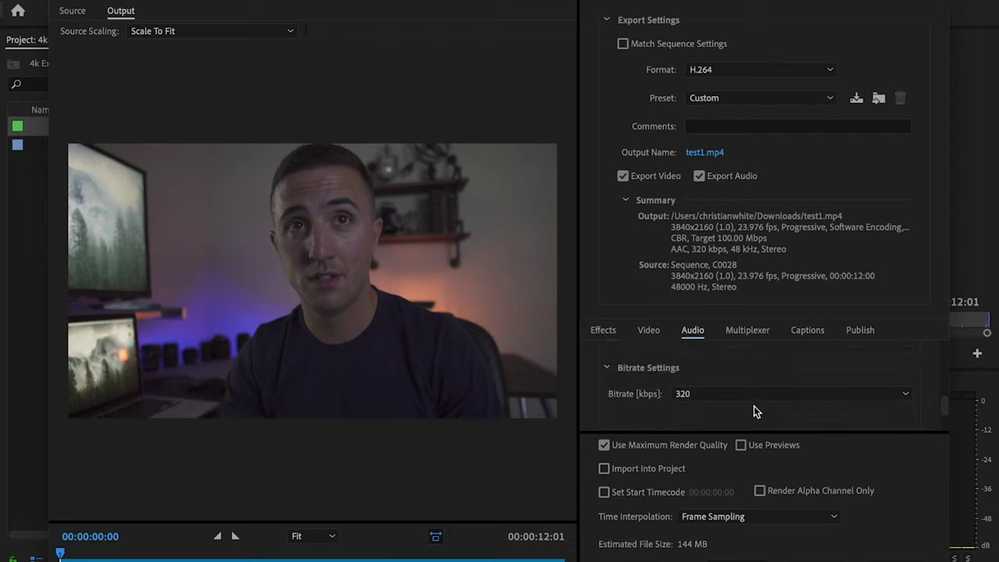
{"action": "left_click", "coordinate": [649, 332]}
{"action": "scroll", "coordinate": [927, 392], "scroll_direction": "up", "scroll_amount": 5}
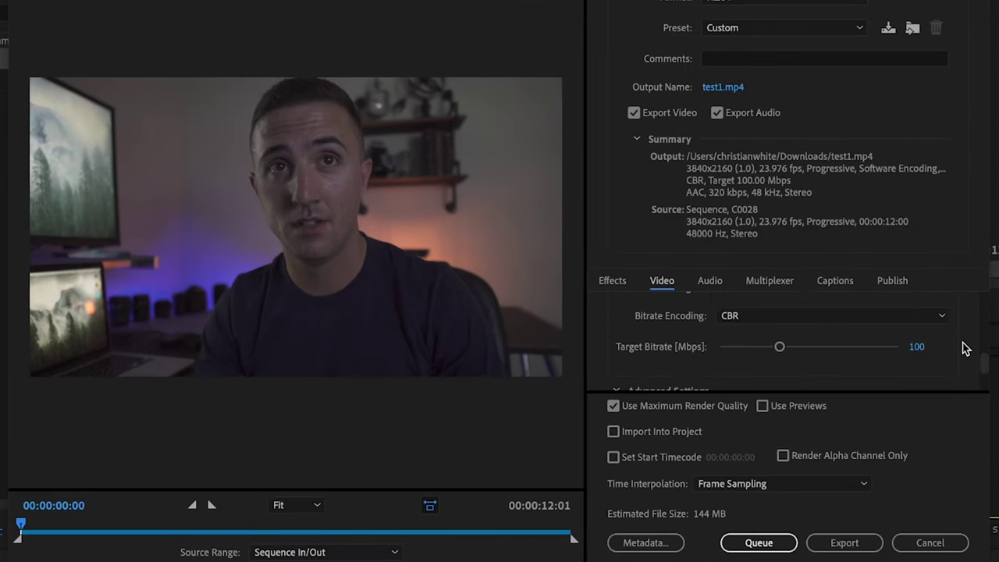
{"action": "scroll", "coordinate": [965, 348], "scroll_direction": "up", "scroll_amount": 1}
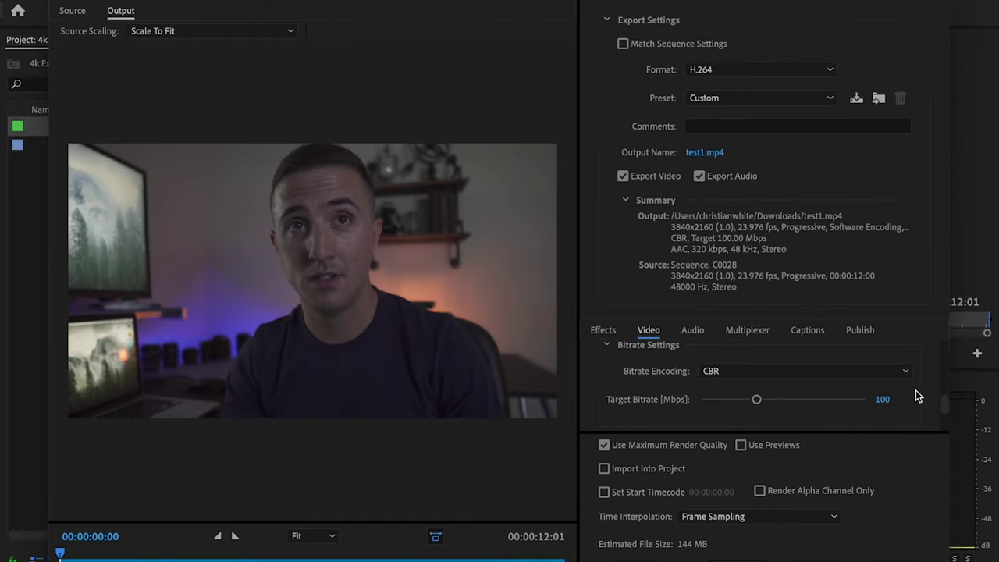
Switch Bitrate Encoding to VBR, 2 pass.
{"action": "left_click", "coordinate": [885, 374]}
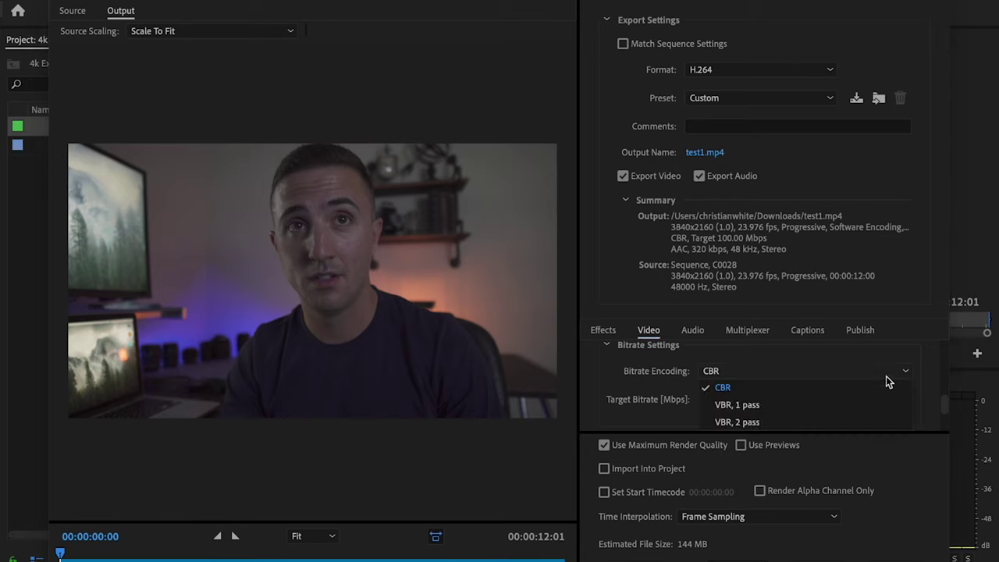
{"action": "left_click", "coordinate": [857, 422]}
{"action": "scroll", "coordinate": [937, 394], "scroll_direction": "down", "scroll_amount": 1}
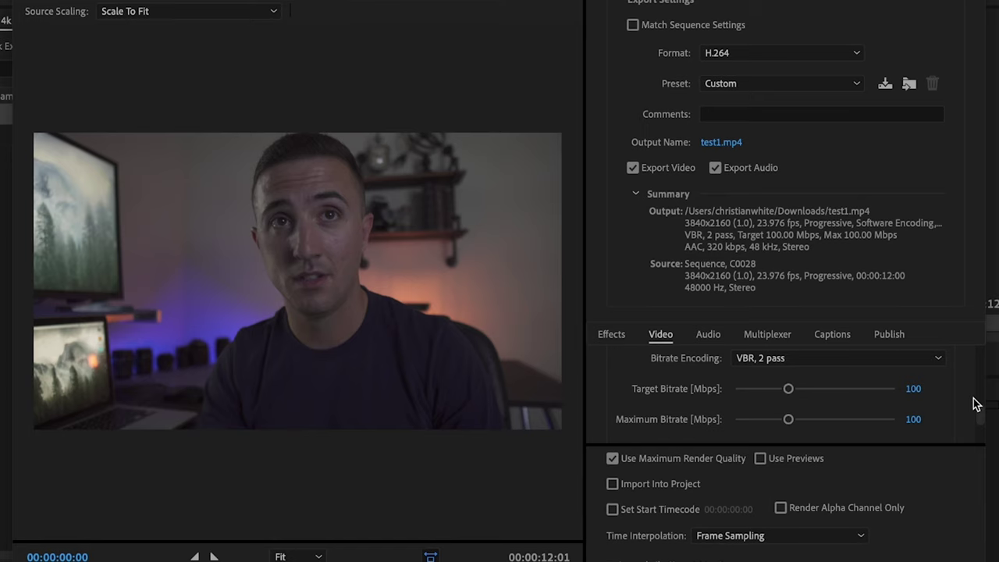
Set Target Bitrate to 40 Mbps and Maximum Bitrate to 60 Mbps.
{"action": "left_click", "coordinate": [915, 389]}
{"action": "type", "text": "40"}
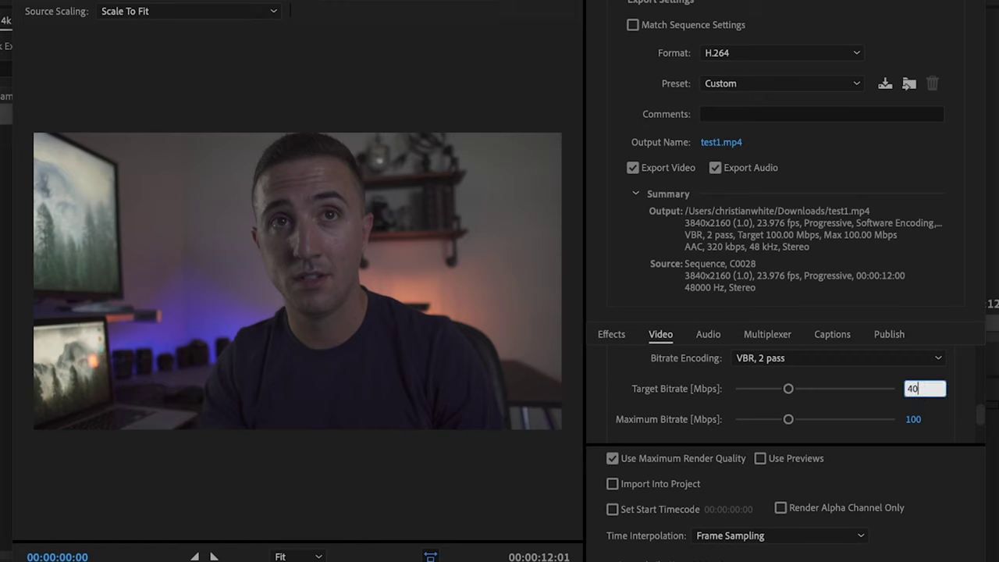
{"action": "left_click", "coordinate": [914, 420]}
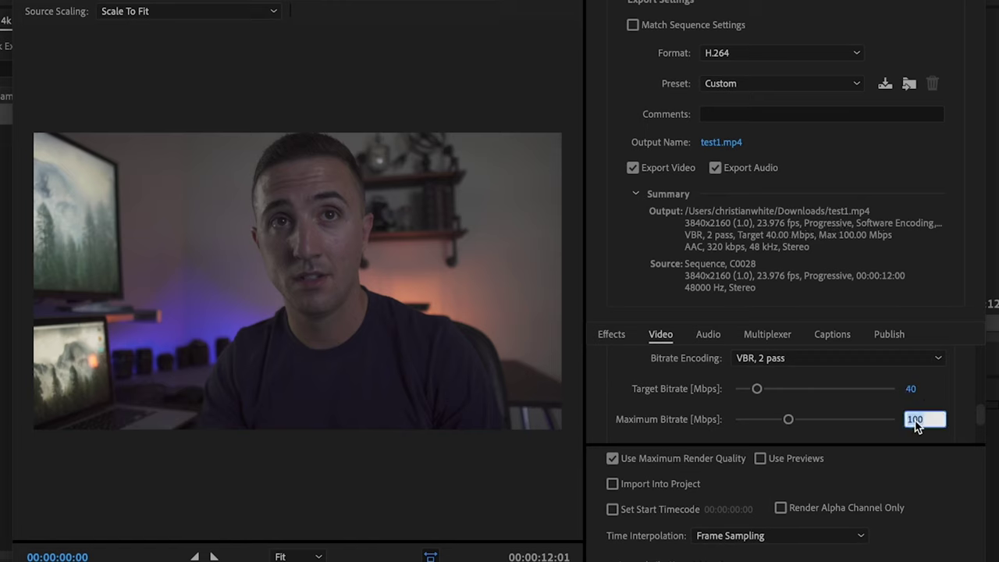
{"action": "type", "text": "60"}
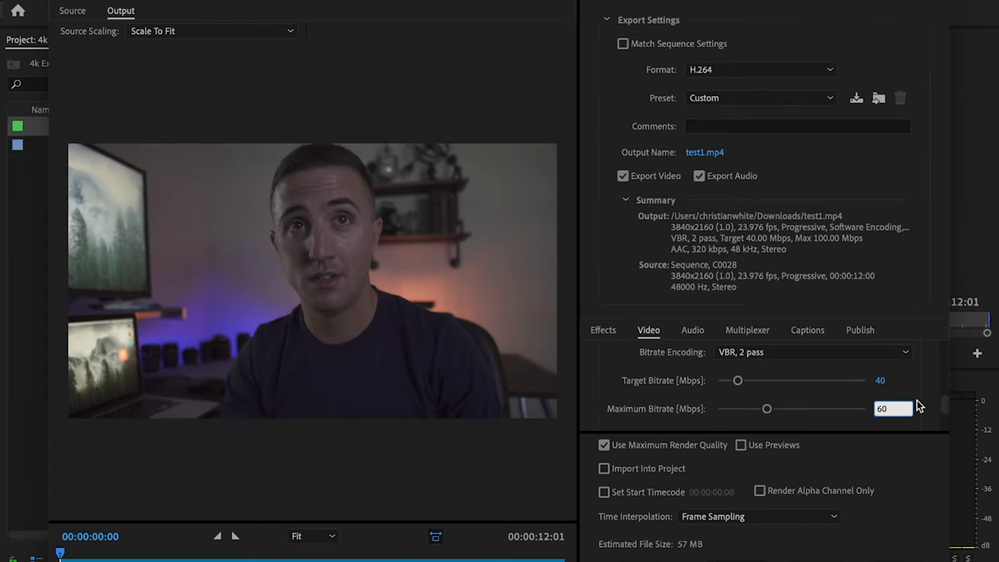
{"action": "key", "text": "Return"}
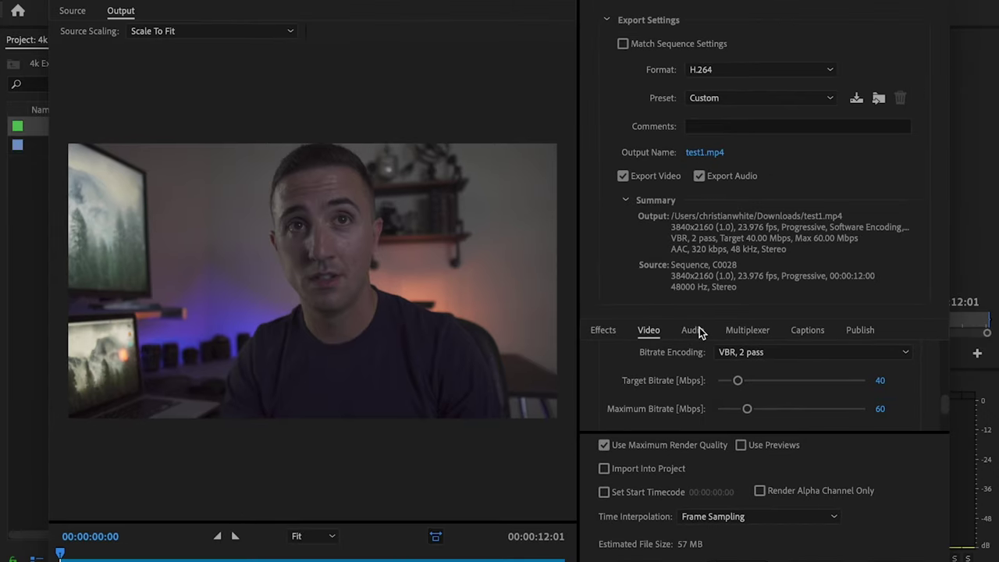